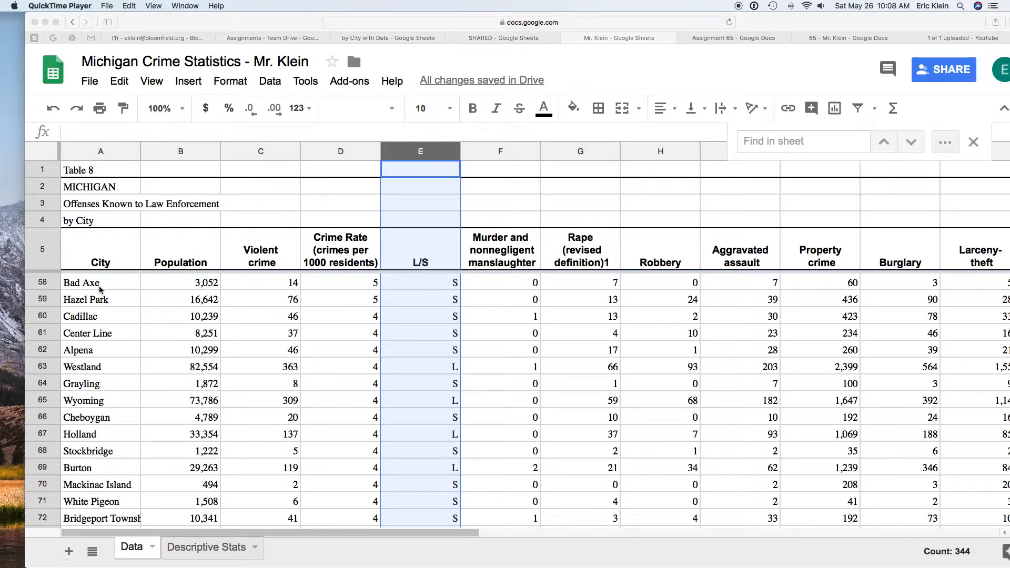
Step: Sort the whole sheet by the L/S column from A to Z
click(436, 365)
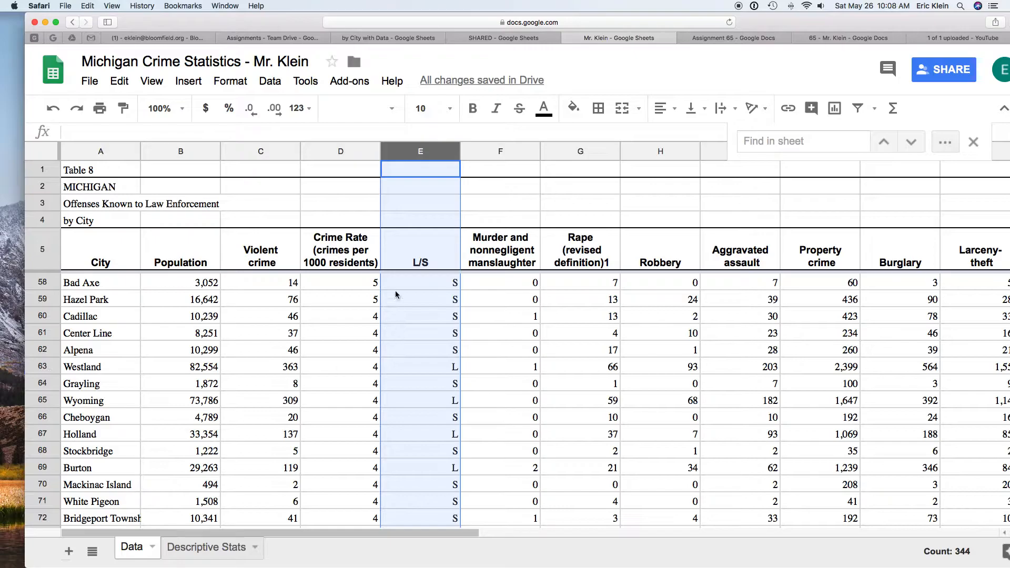
click(270, 81)
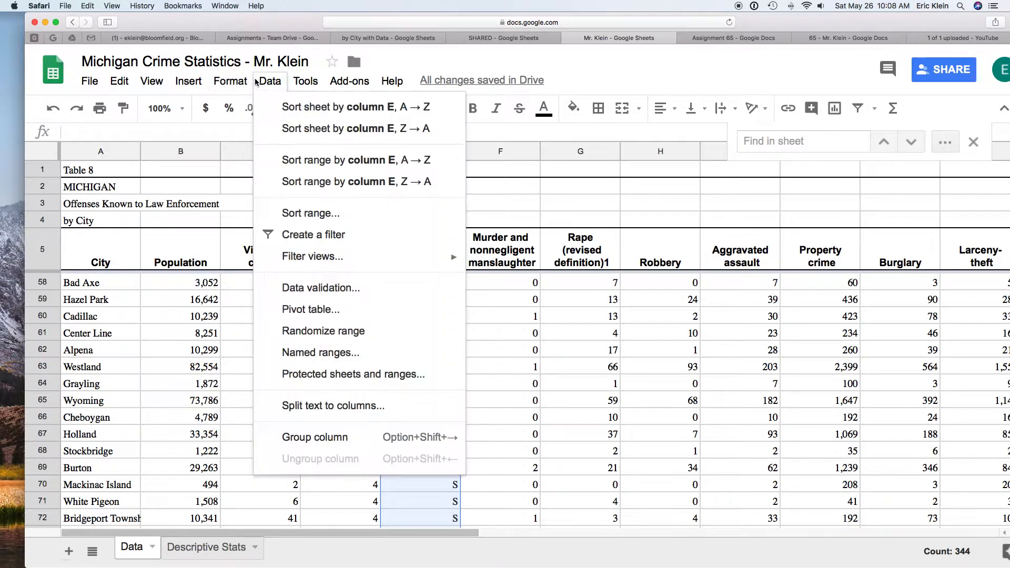
click(313, 107)
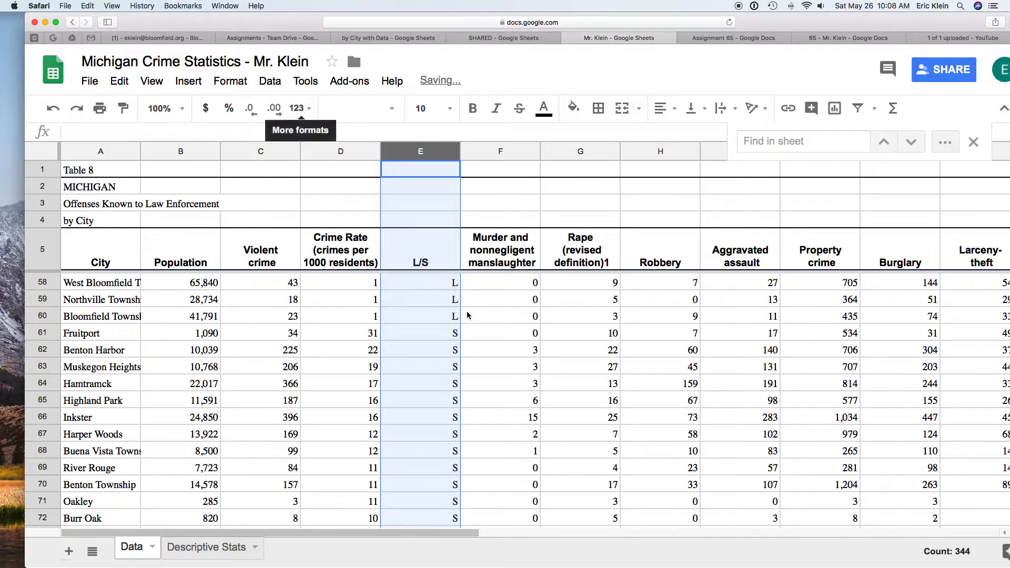
Step: Scroll through the sorted data to find the row where large-city entries end and small-town entries begin
scroll(421, 332, up, 15)
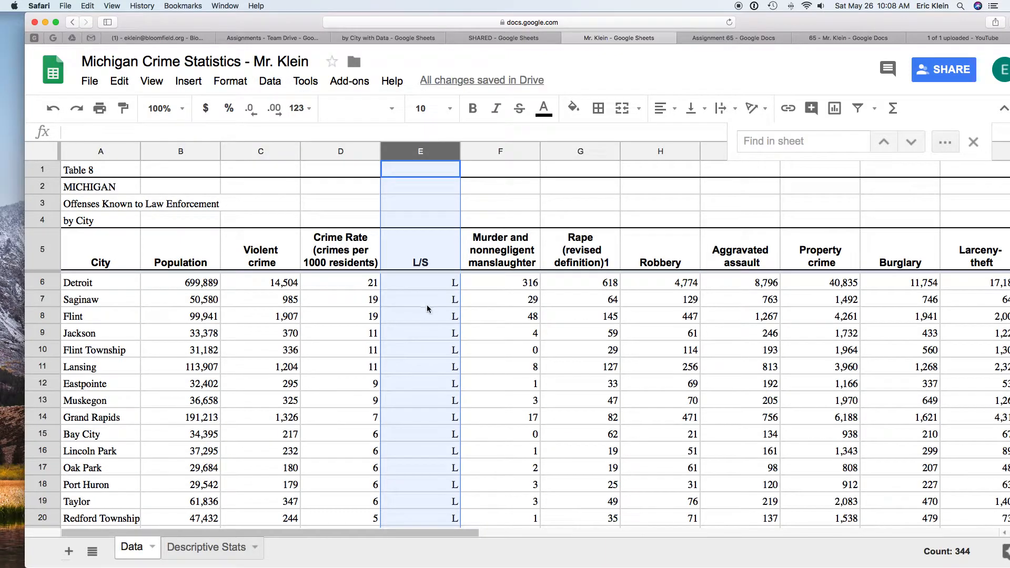
click(427, 283)
scroll(427, 402, down, 5)
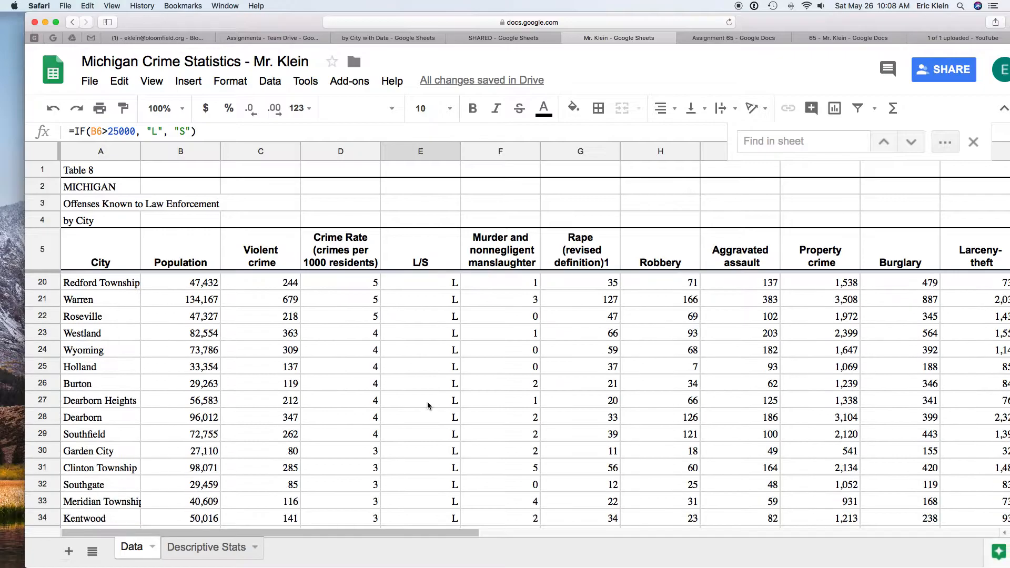
scroll(427, 402, down, 13)
scroll(427, 402, up, 2)
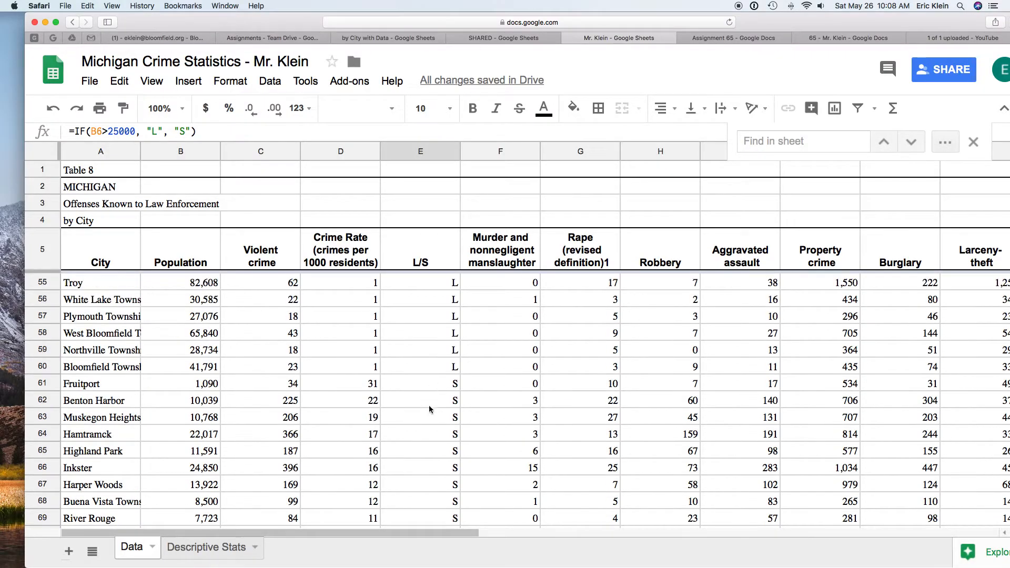
scroll(419, 367, up, 13)
click(431, 285)
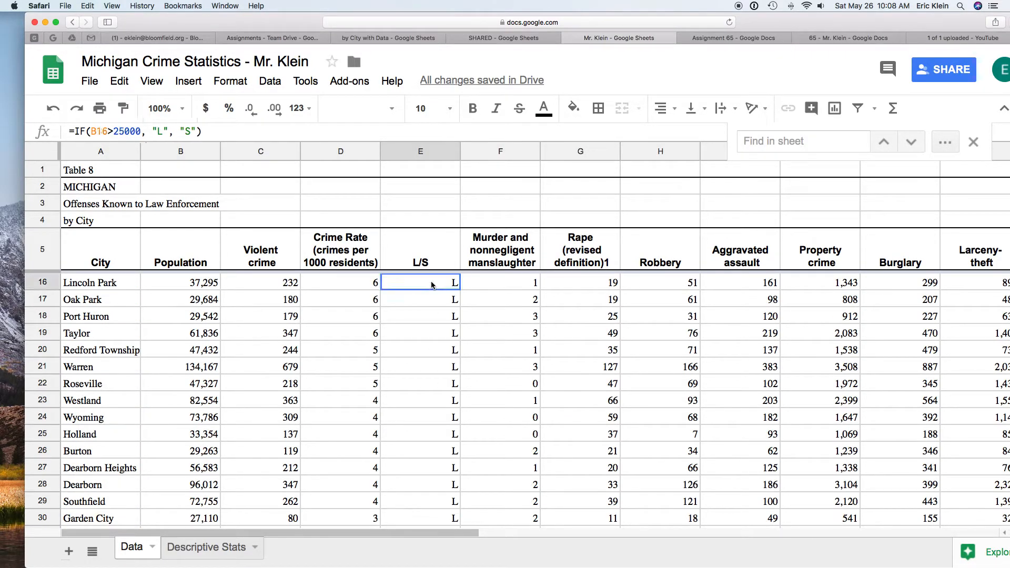
scroll(520, 333, up, 3)
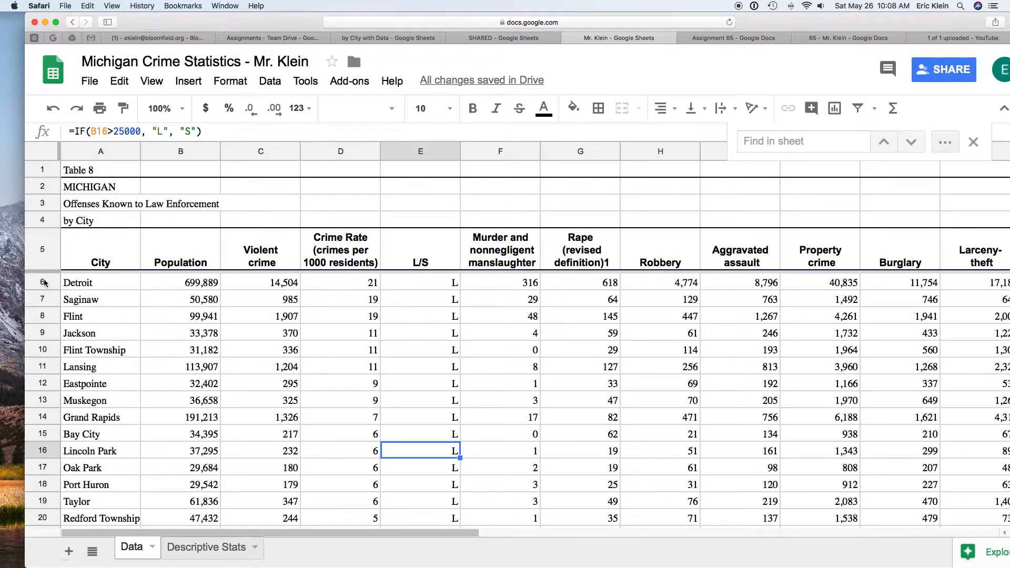
scroll(442, 456, down, 16)
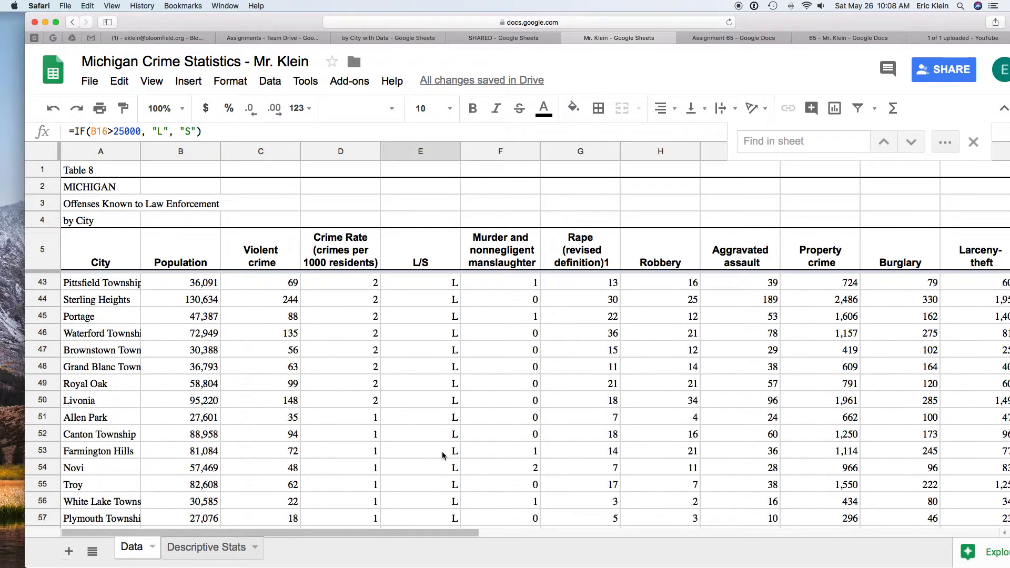
scroll(442, 456, down, 1)
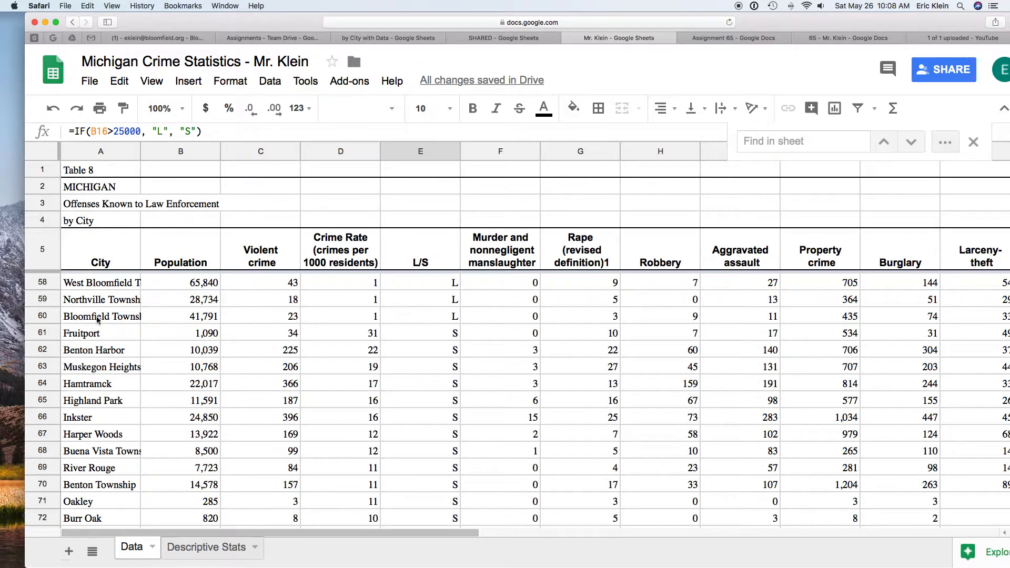
Step: On the Descriptive Stats sheet, enter =average(Data!D6:D60) as the large cities' mean crime rate
click(223, 553)
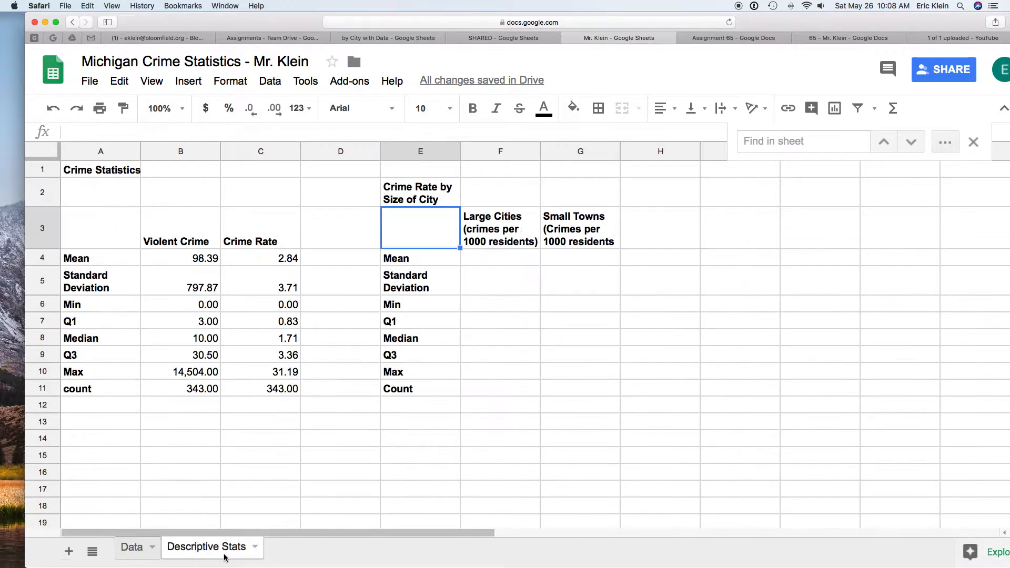
click(497, 261)
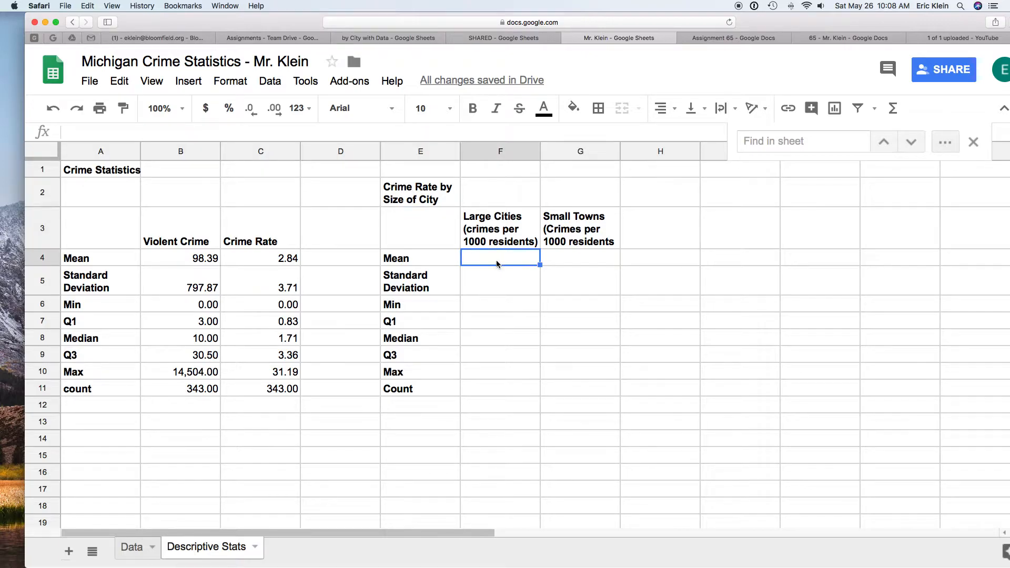
text(=av)
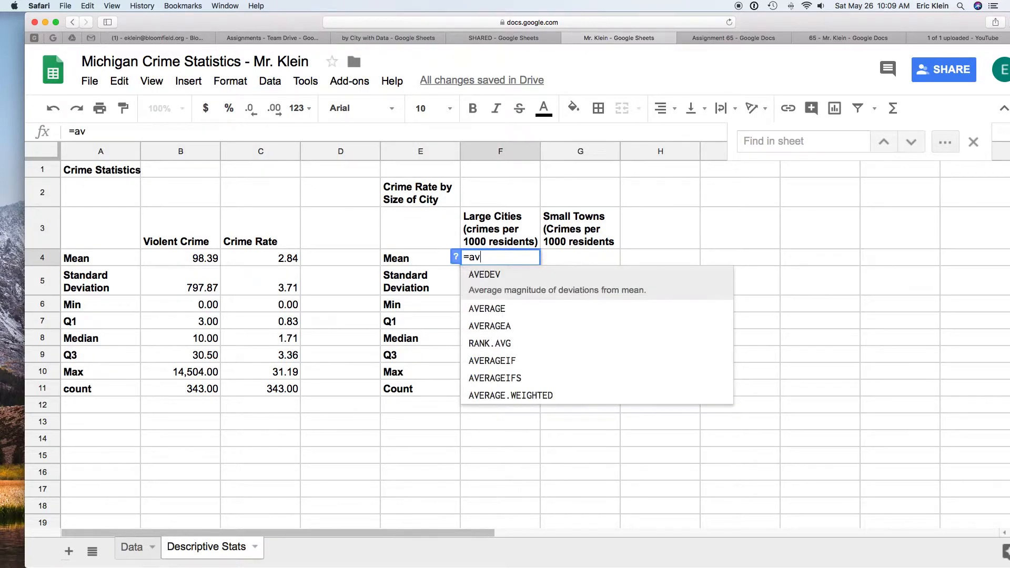
text(erage()
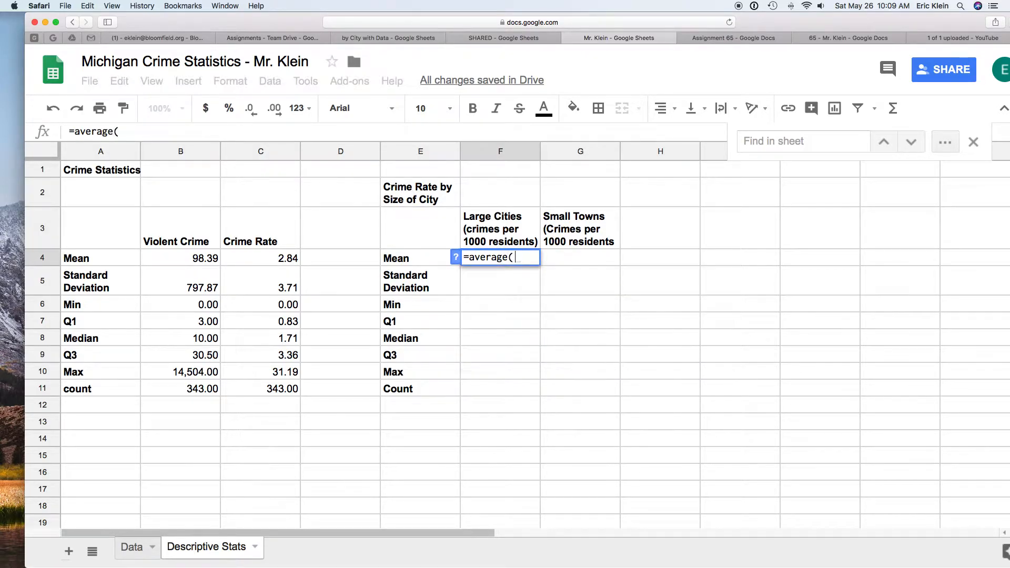
text(Data!)
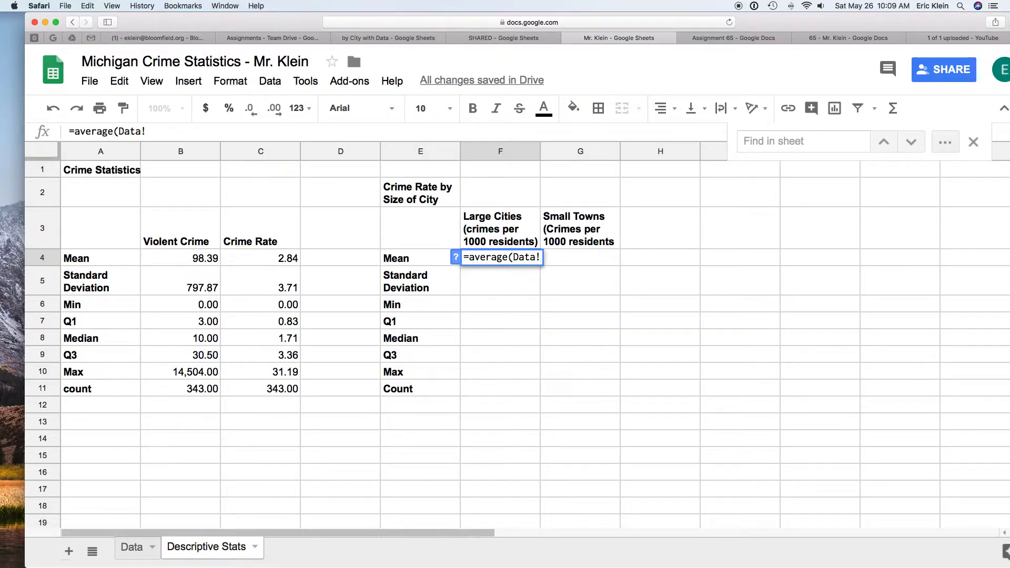
text(D6)
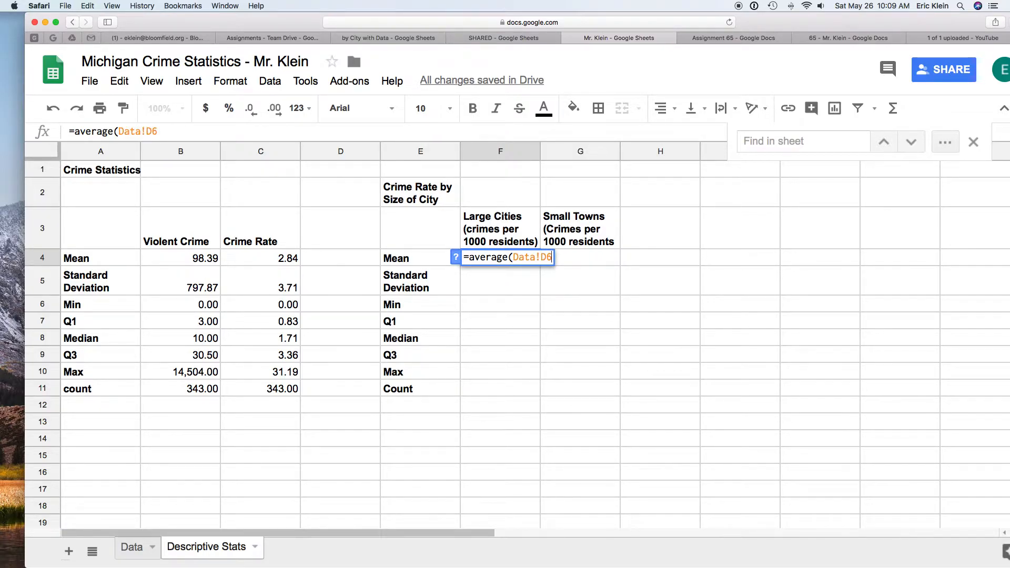
text(:D60))
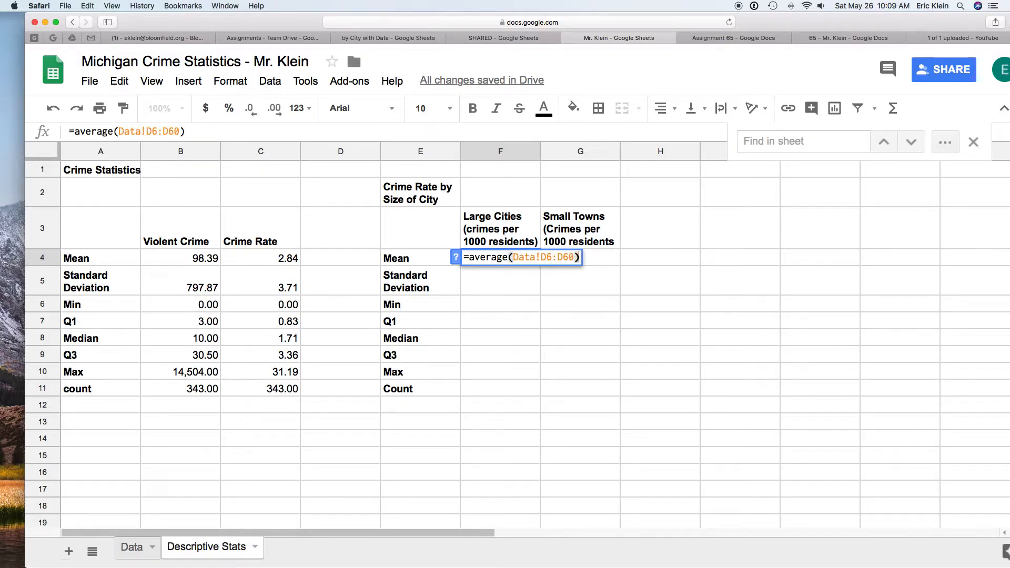
key(Return)
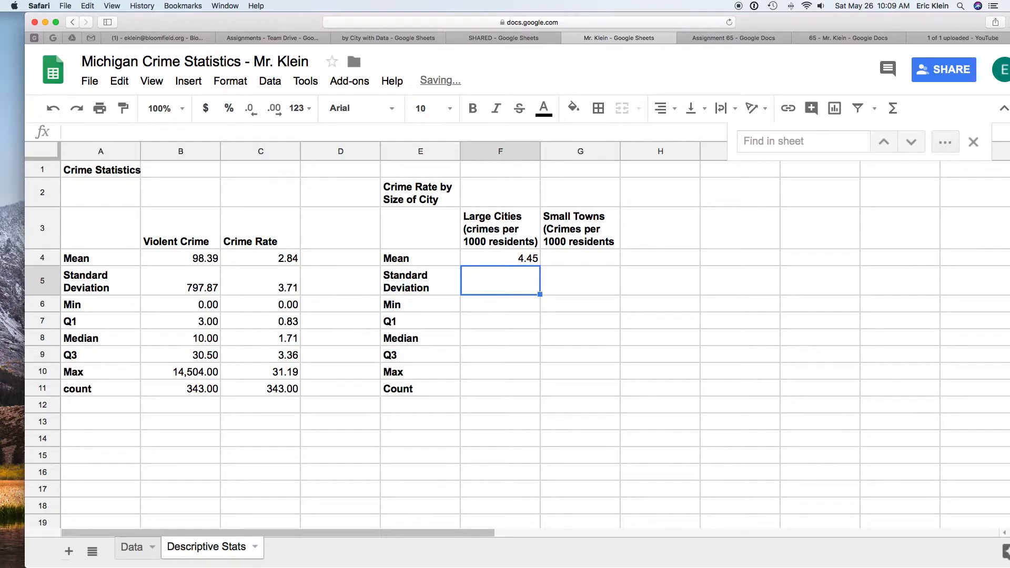
Step: Enter =average(Data!D61:D348) as the small towns' mean crime rate, checking the last data row on the Data sheet
click(557, 253)
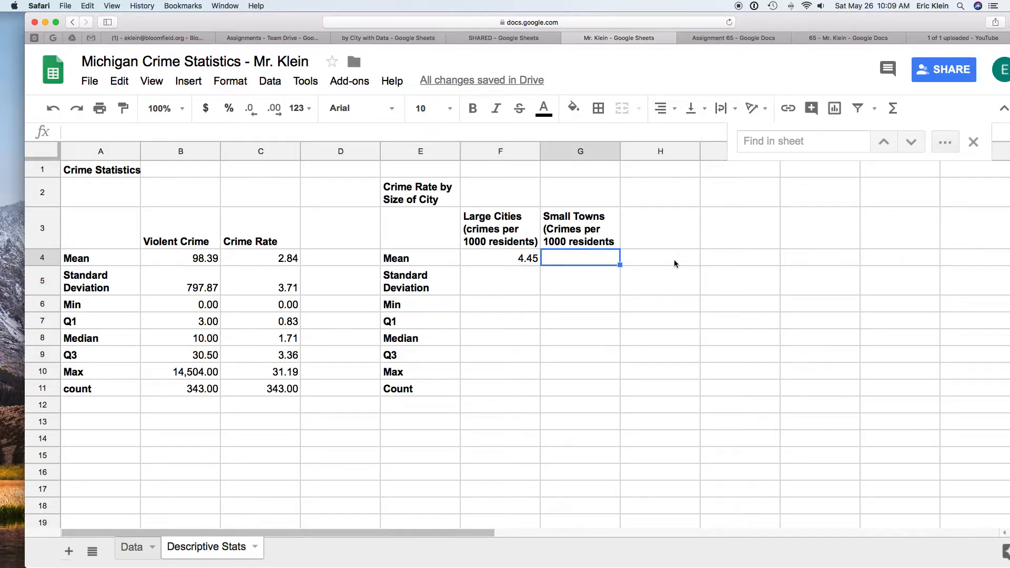
text(=)
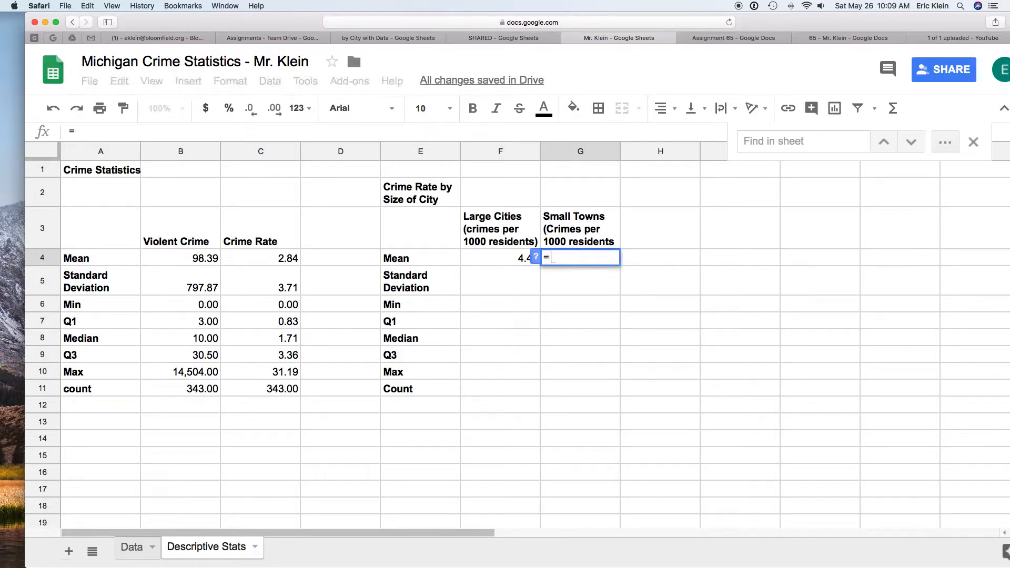
text(average()
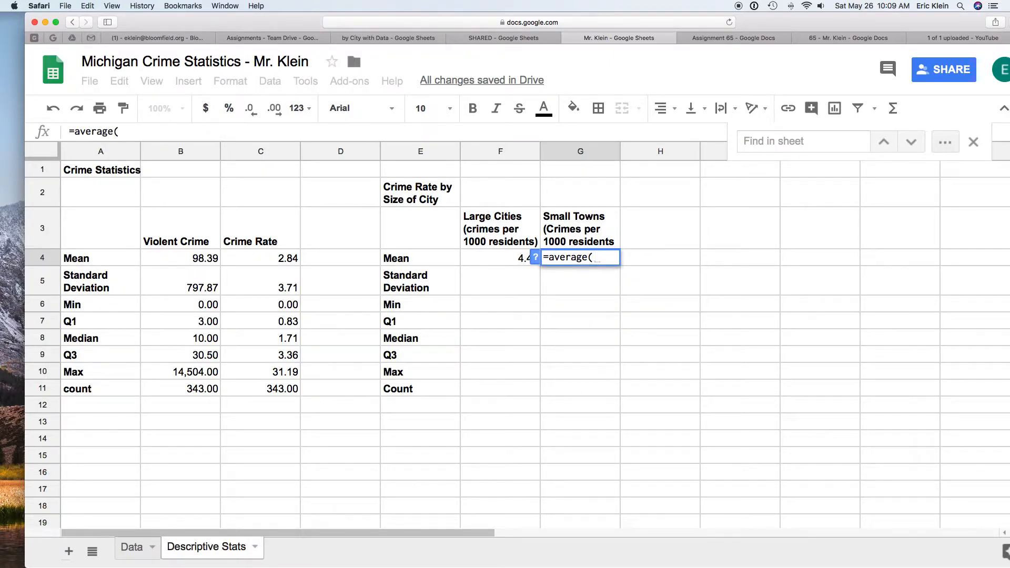
text(Data)
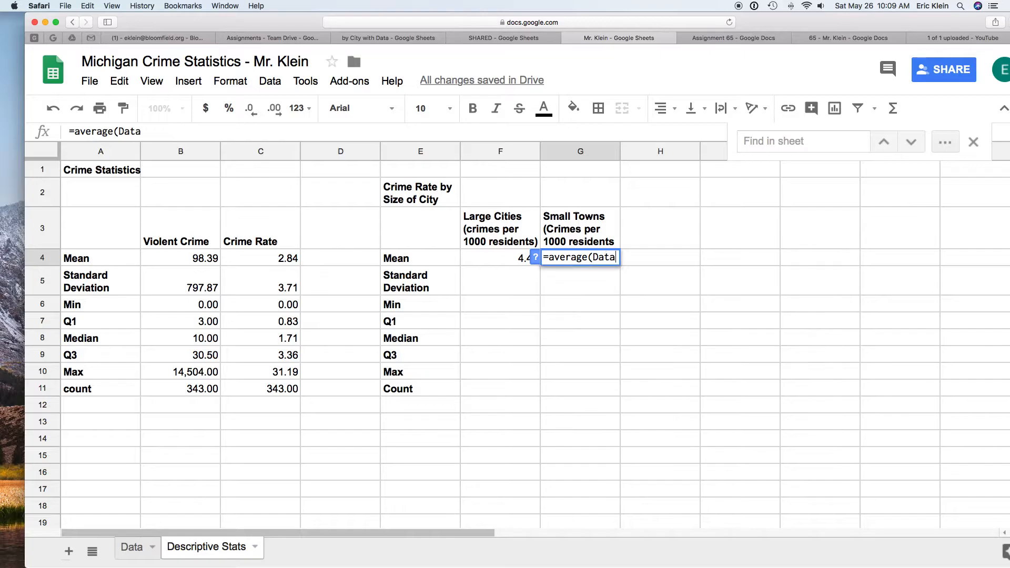
text(!D61)
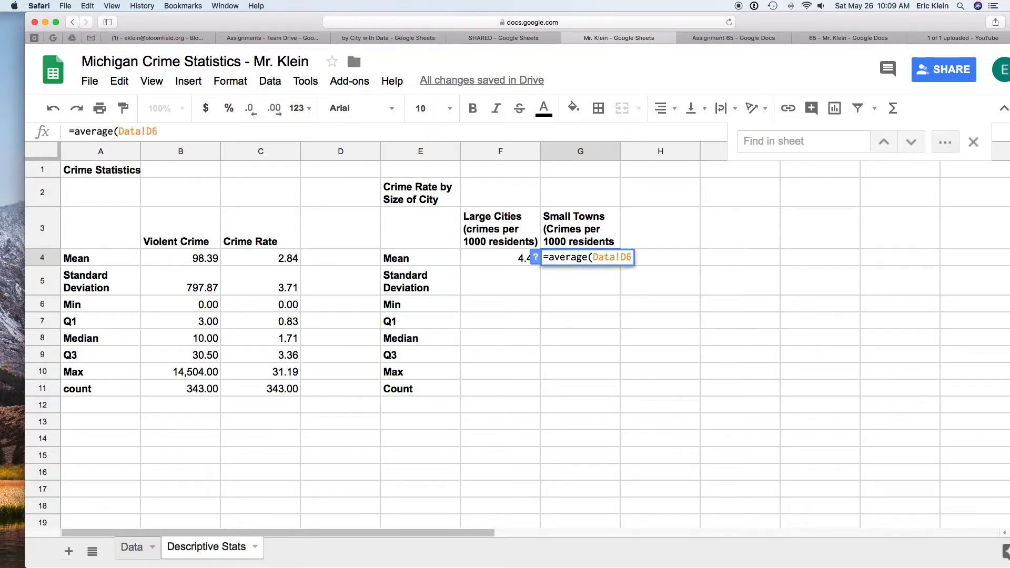
click(135, 549)
scroll(351, 467, down, 7)
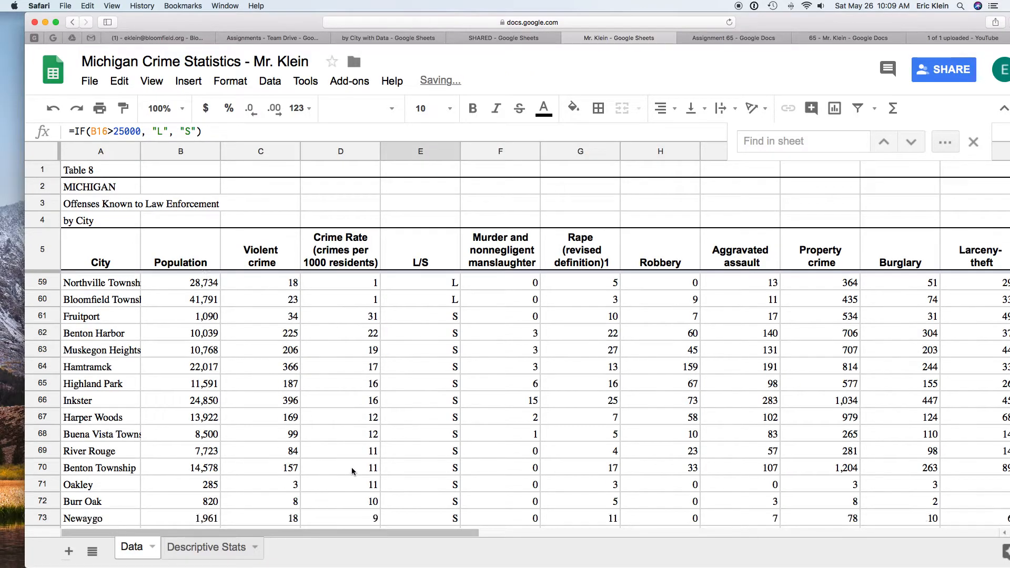
scroll(351, 468, up, 8)
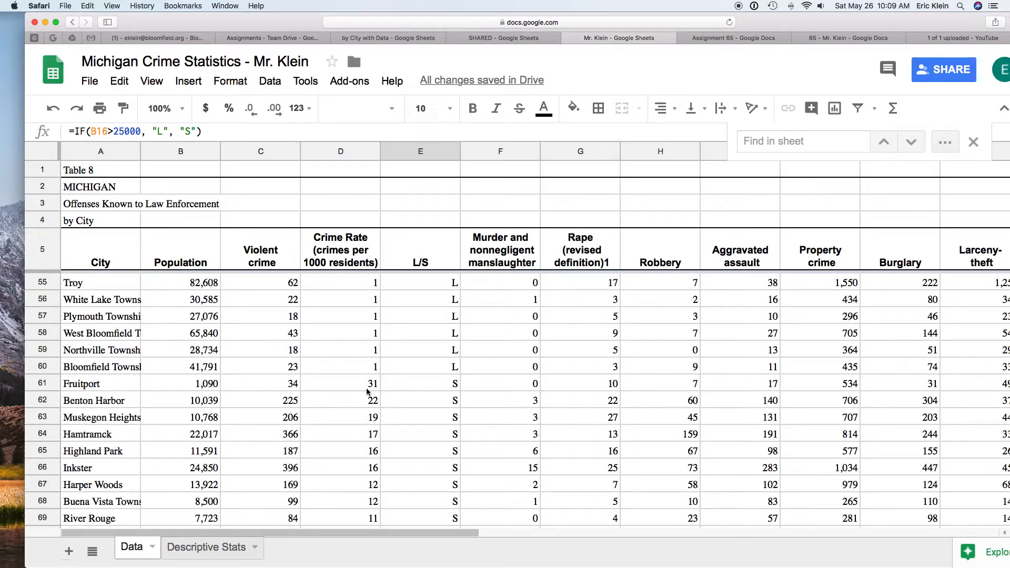
scroll(446, 419, down, 20)
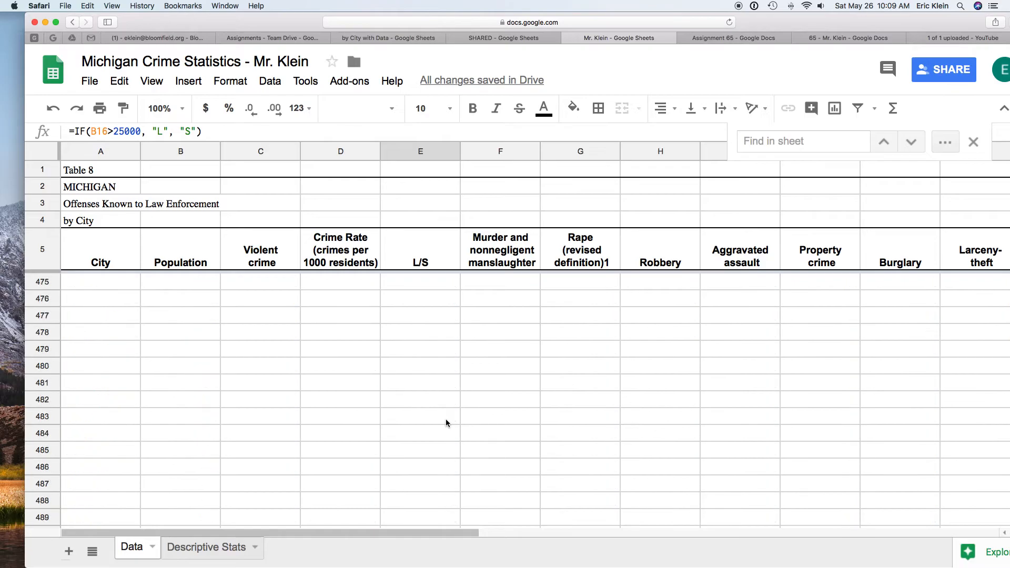
scroll(446, 423, up, 20)
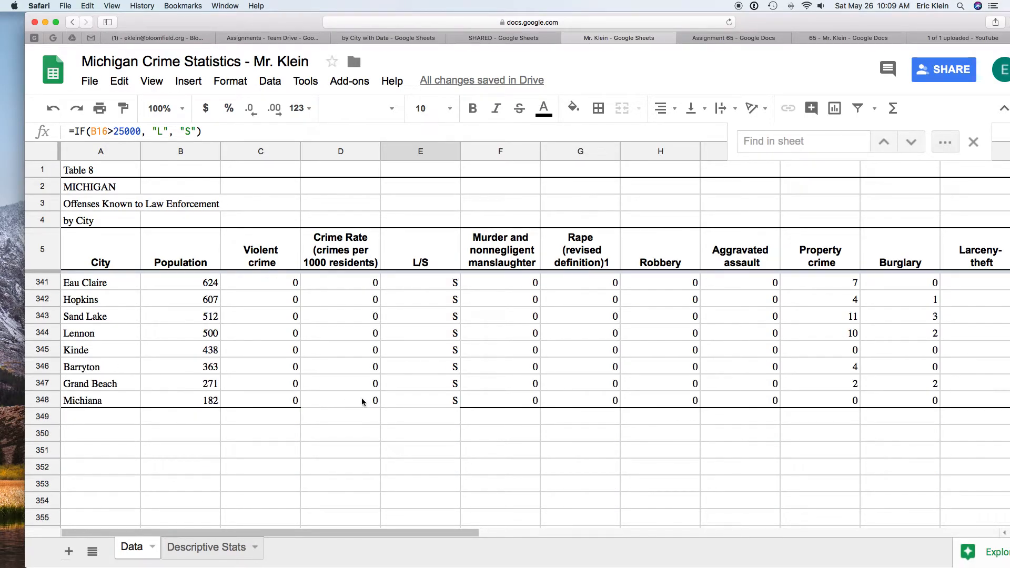
click(211, 550)
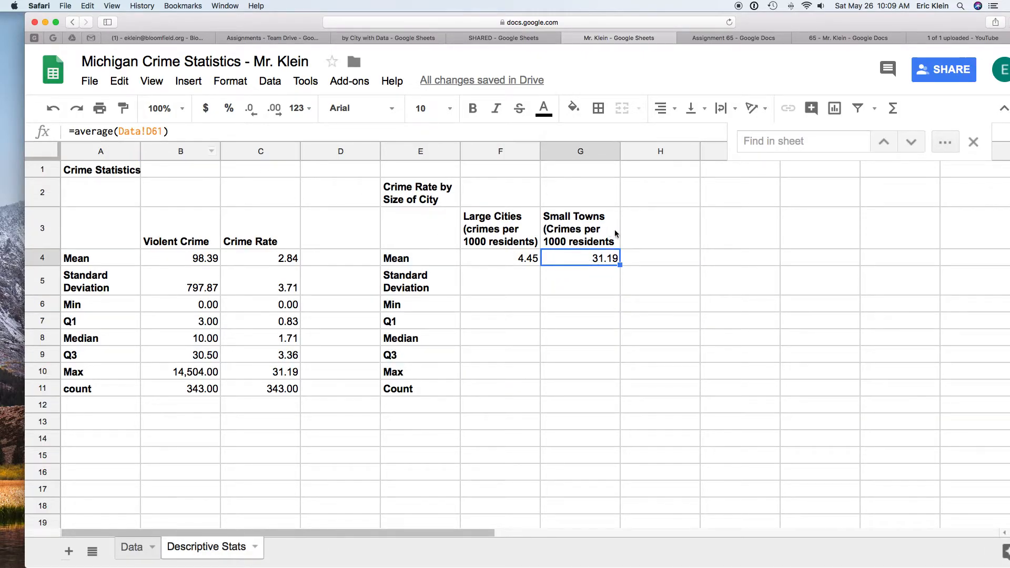
click(162, 132)
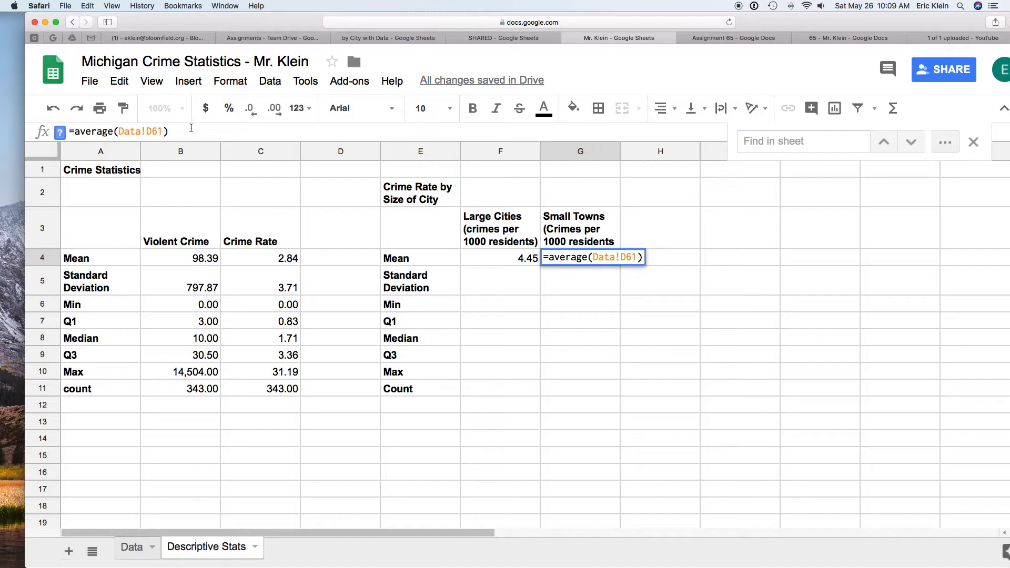
text(:D34)
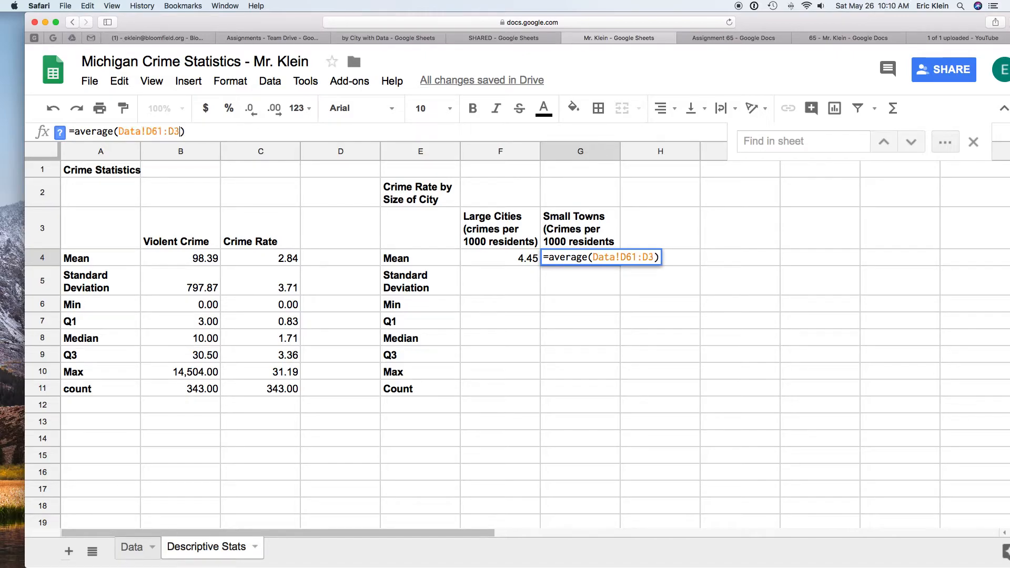
text(8)
key(Return)
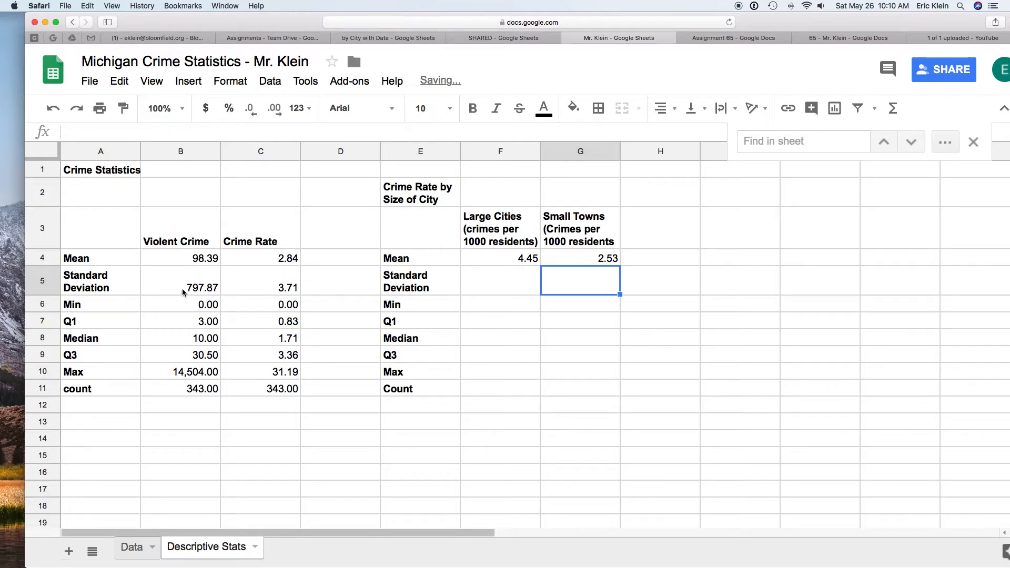
Step: Copy the standard deviation through count formulas of the Violent Crime and Crime Rate columns into the size-comparison table
drag(182, 289, 280, 387)
key(super+c)
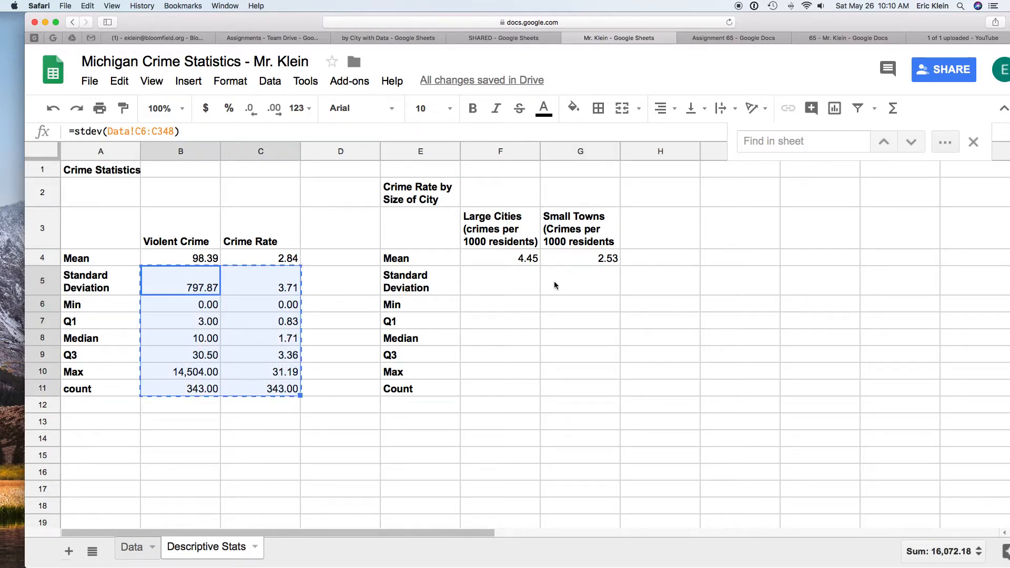
click(529, 291)
key(super+v)
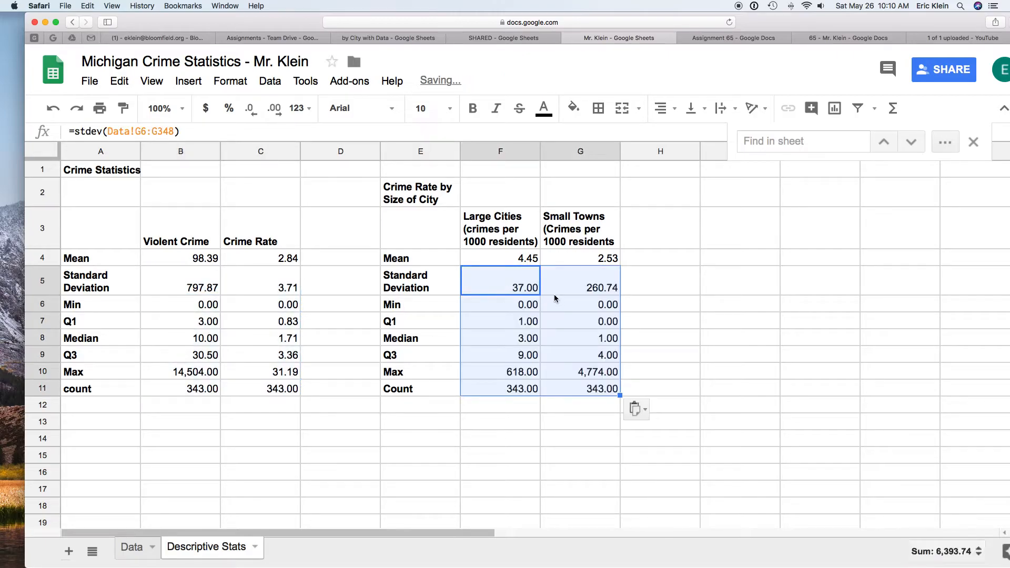
Step: Copy the Data!D6:D60 range reference from the large cities' mean formula for reuse in the other statistics
click(533, 284)
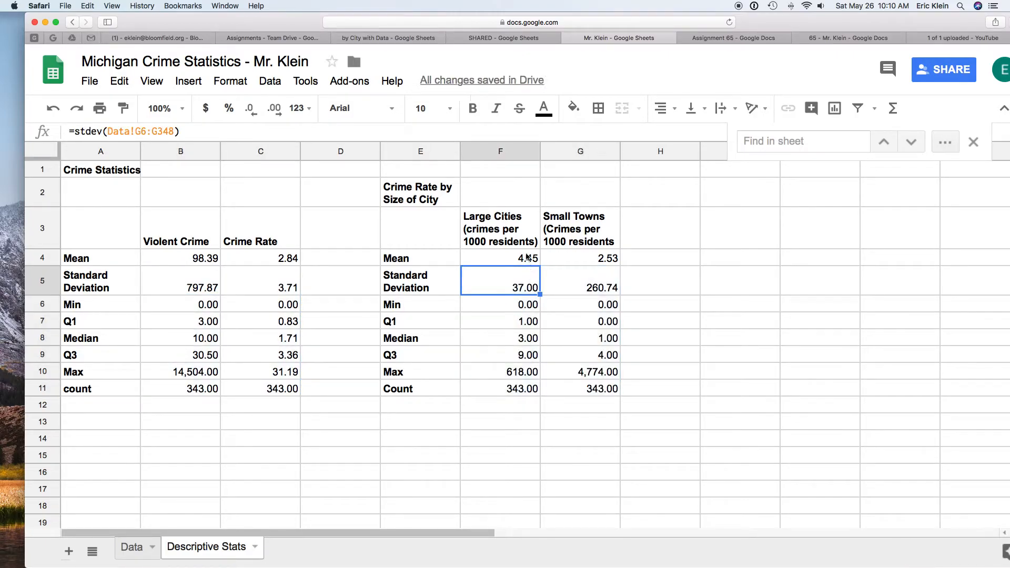
click(528, 257)
drag(178, 131, 122, 131)
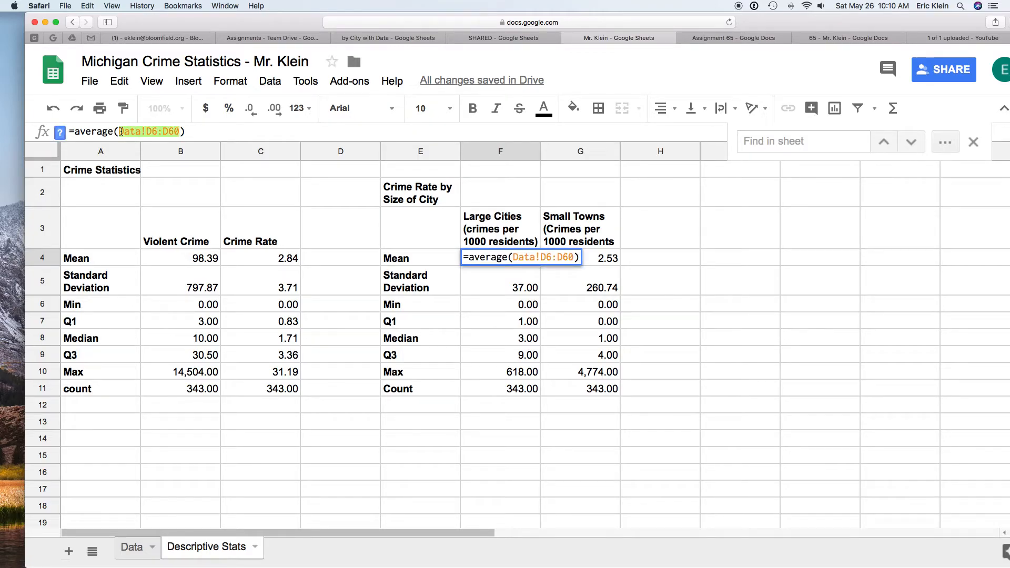
key(BackSpace)
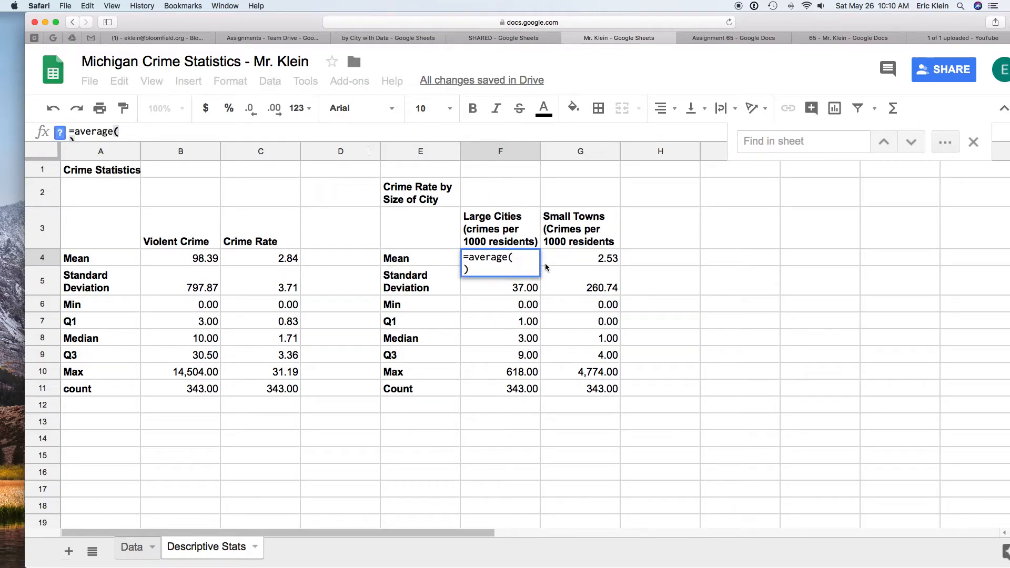
key(Return)
key(super+z)
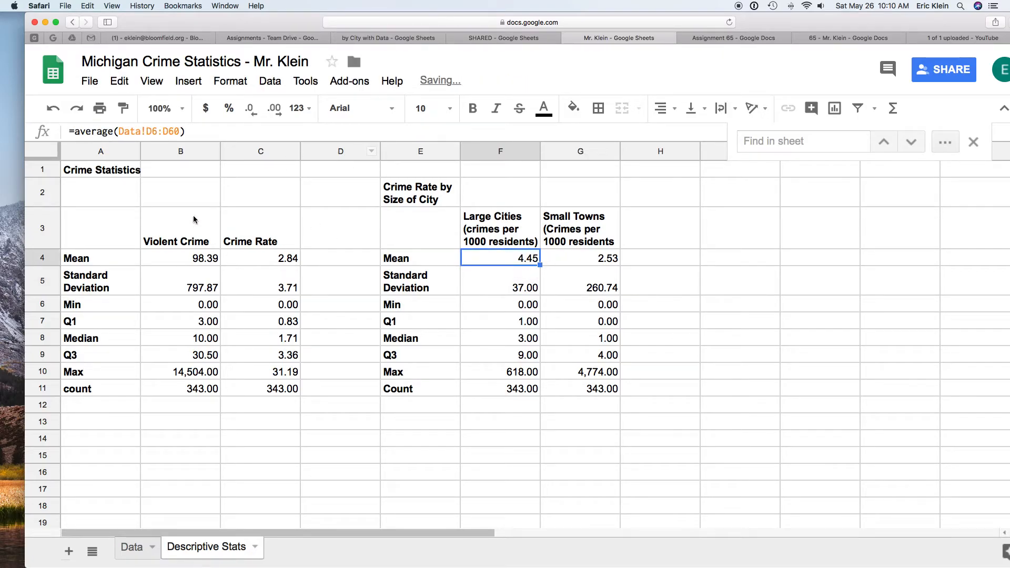
click(185, 131)
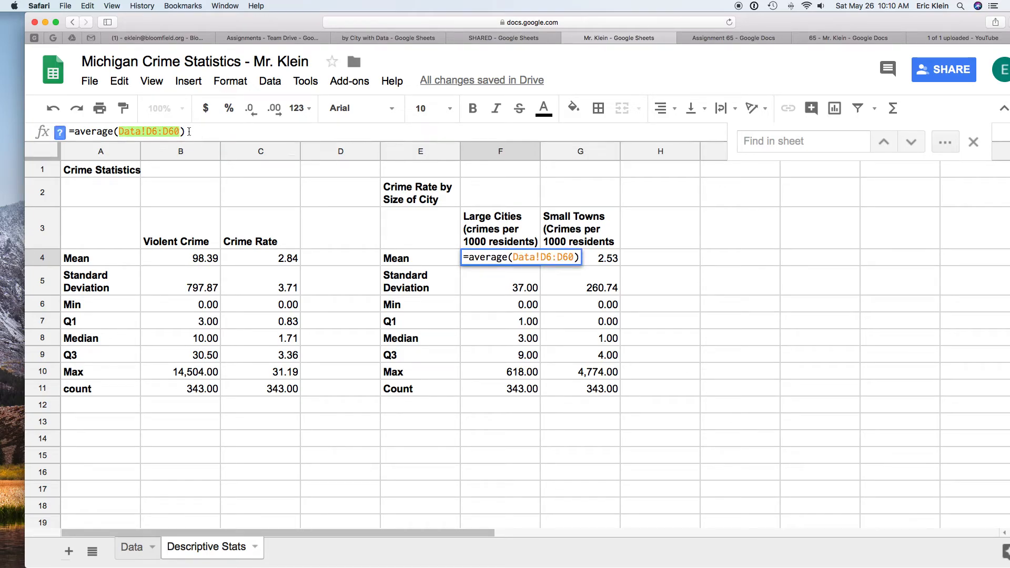
drag(115, 132, 185, 131)
key(BackSpace)
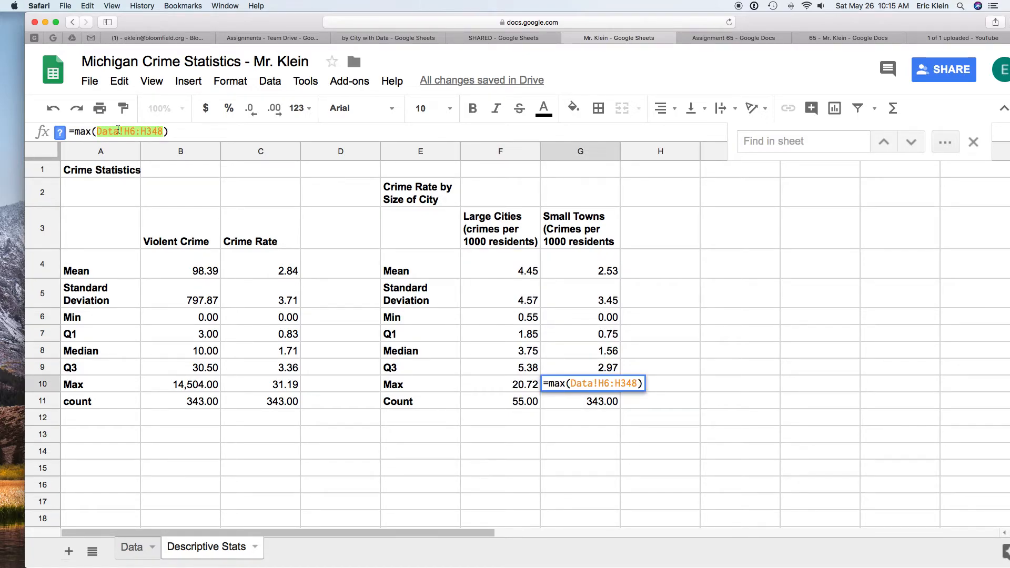
Step: Change the small towns' Max formula to =max(Data!D61:D348)
key(BackSpace)
right_click(103, 131)
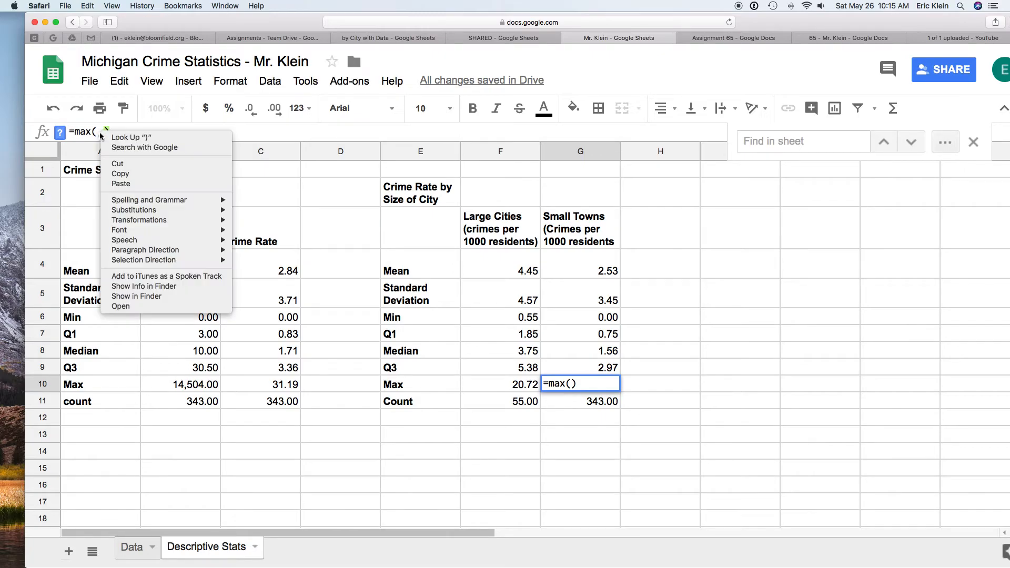
click(123, 184)
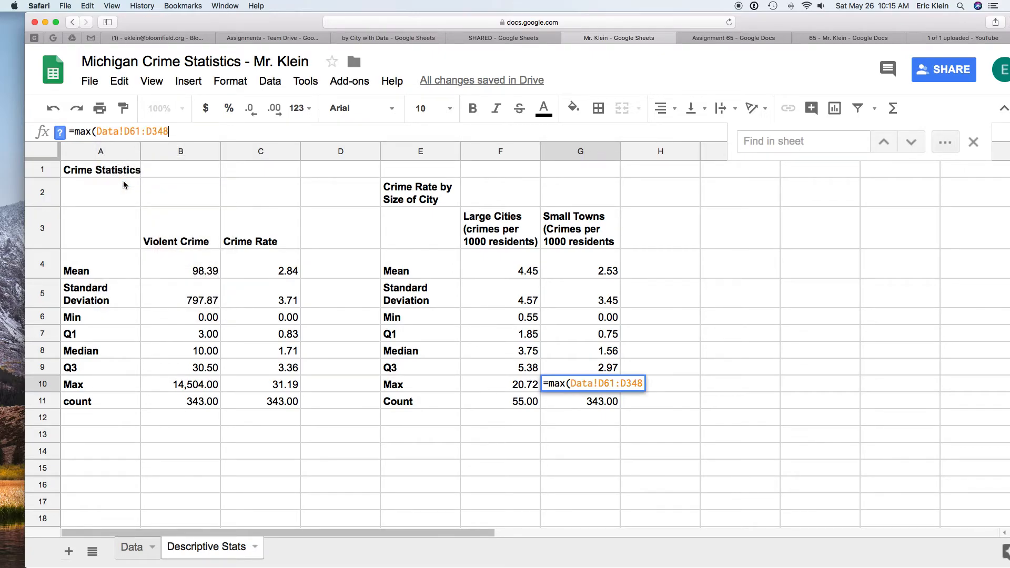
scroll(123, 184, right, 3)
key(Return)
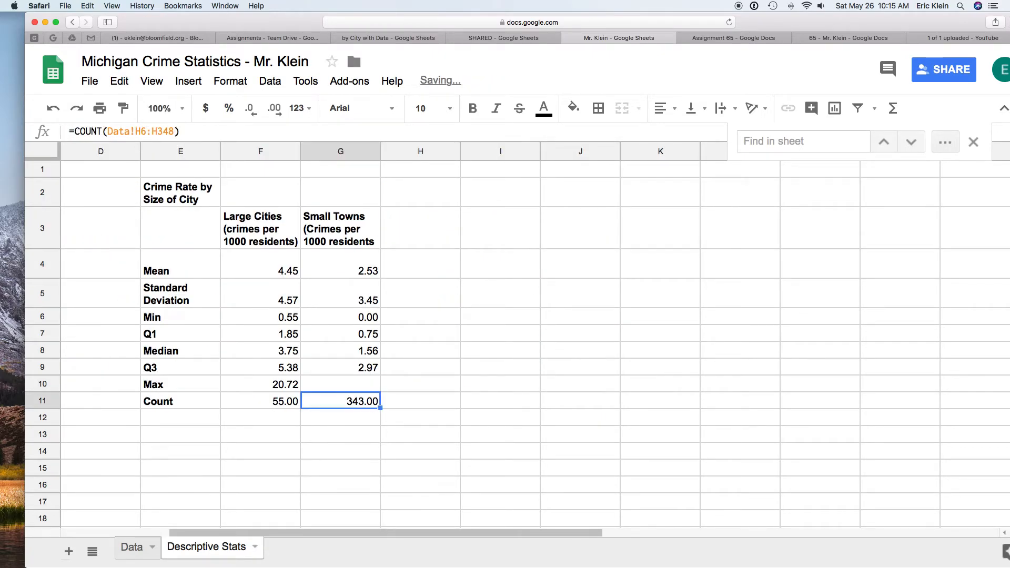
Step: Change the small towns' Count formula to =COUNT(Data!D61:D348)
drag(176, 131, 108, 131)
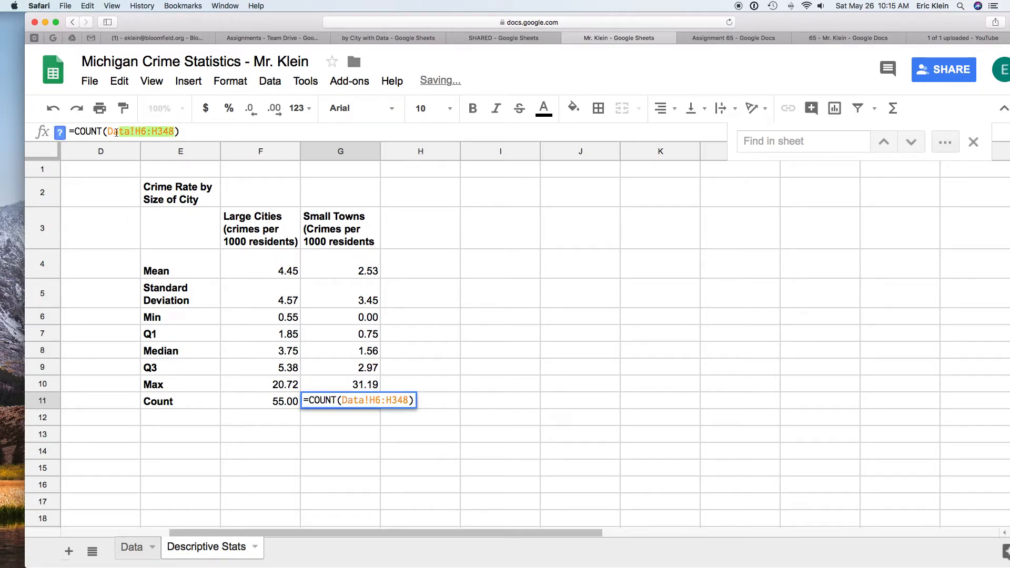
key(BackSpace)
key(super+v)
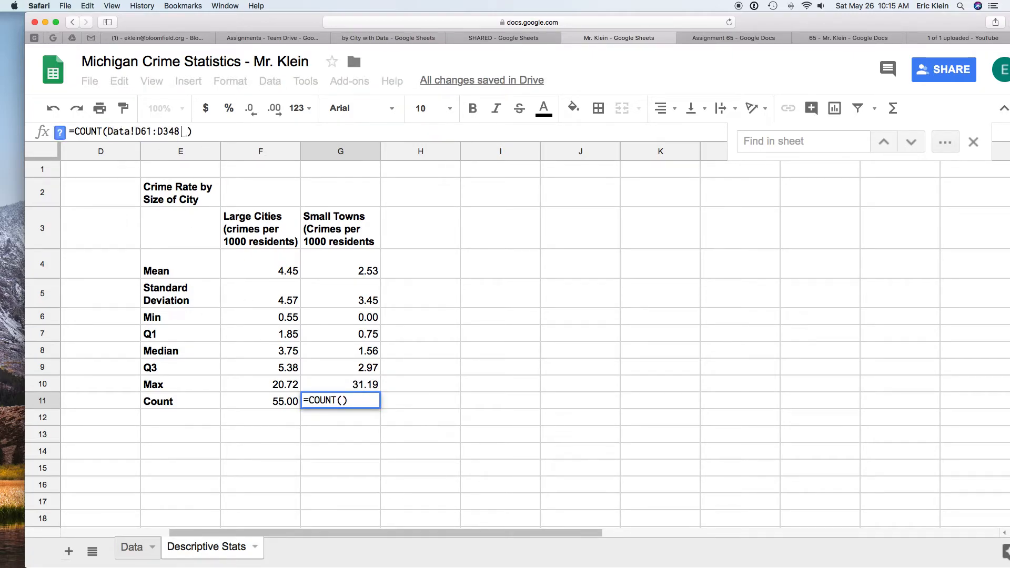
key(Return)
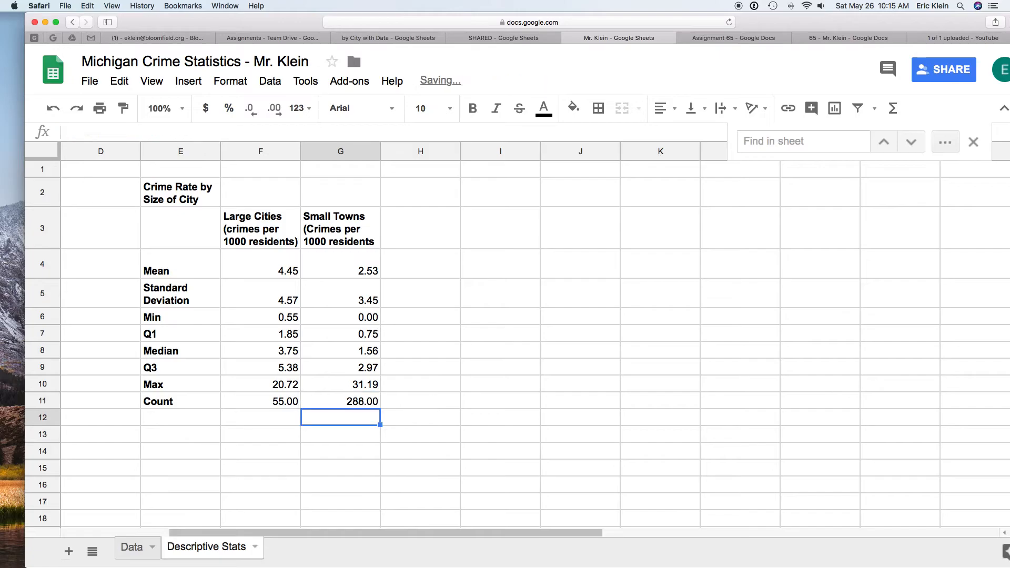
Step: Review the formulas in the completed large cities and small towns statistics table
scroll(137, 207, left, 5)
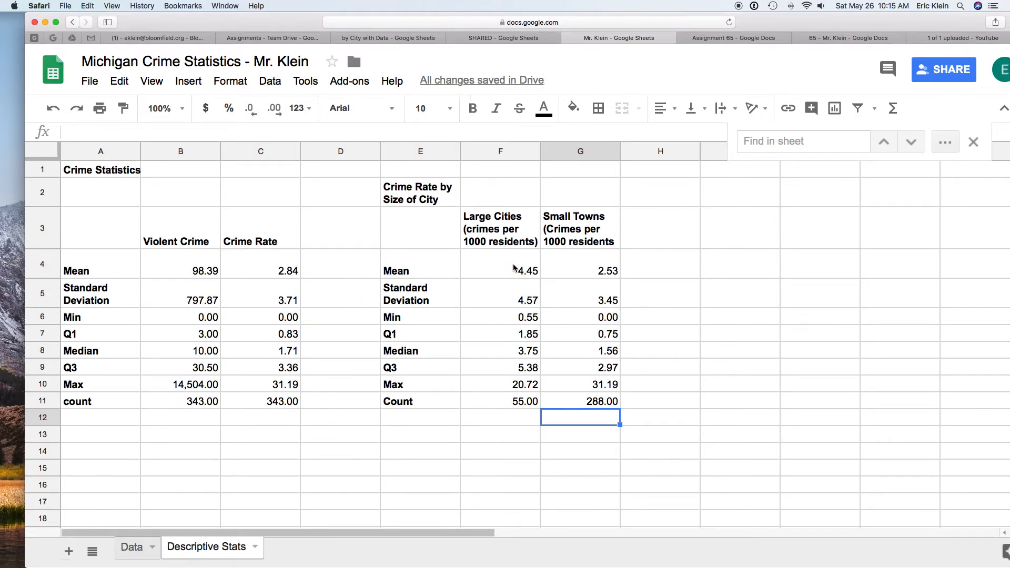
drag(490, 262, 600, 402)
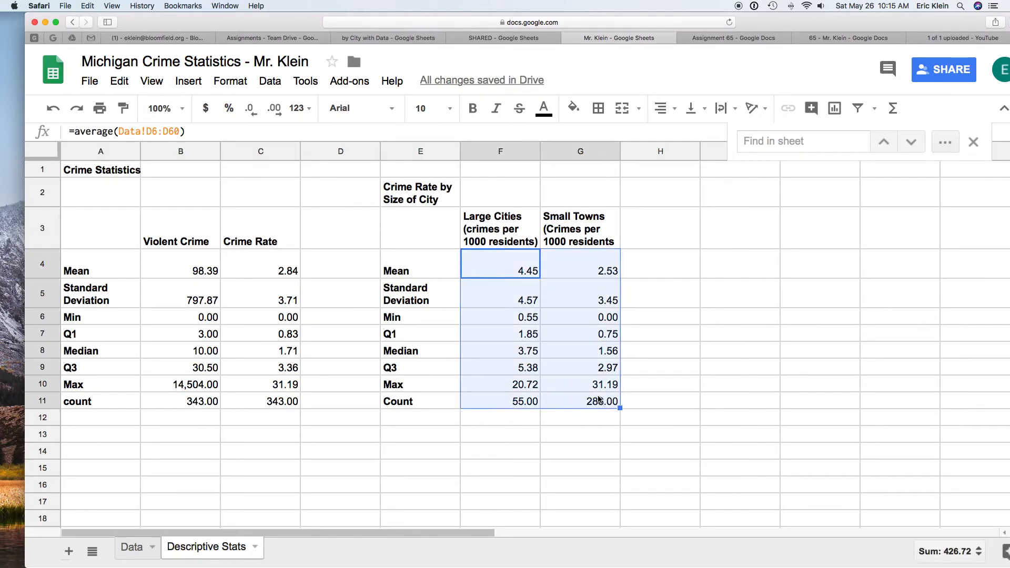
click(605, 387)
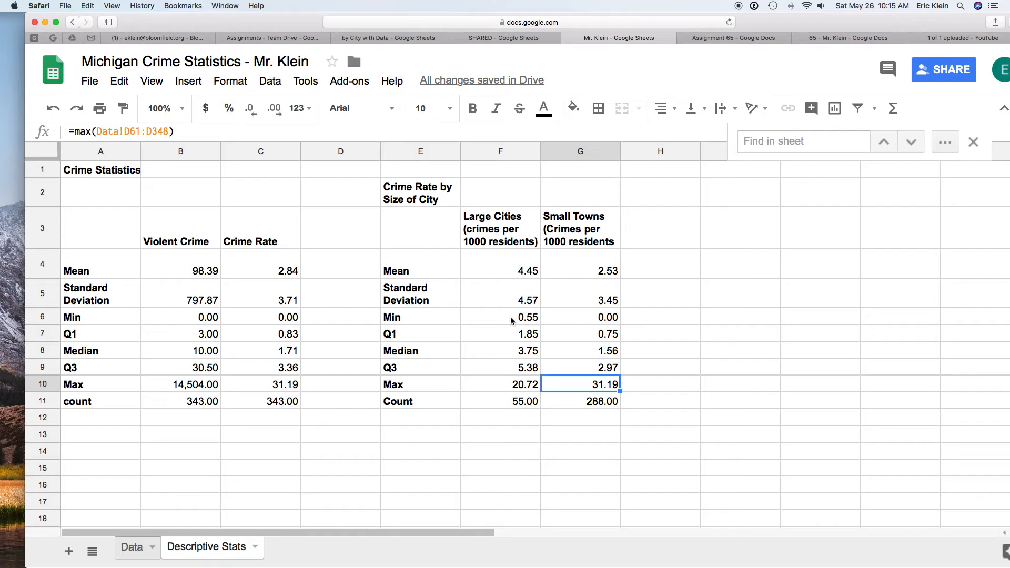
click(527, 356)
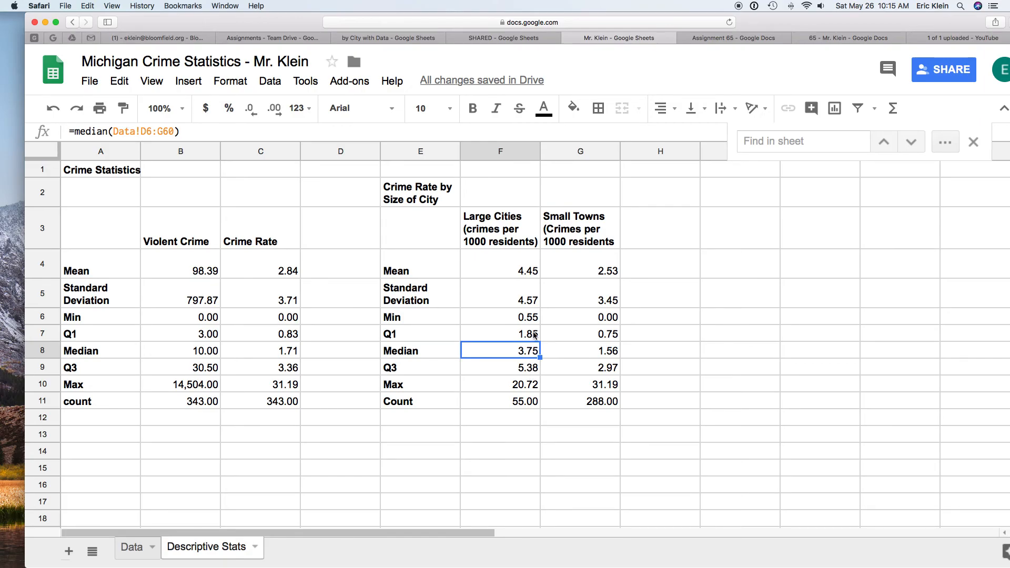
click(537, 302)
click(522, 268)
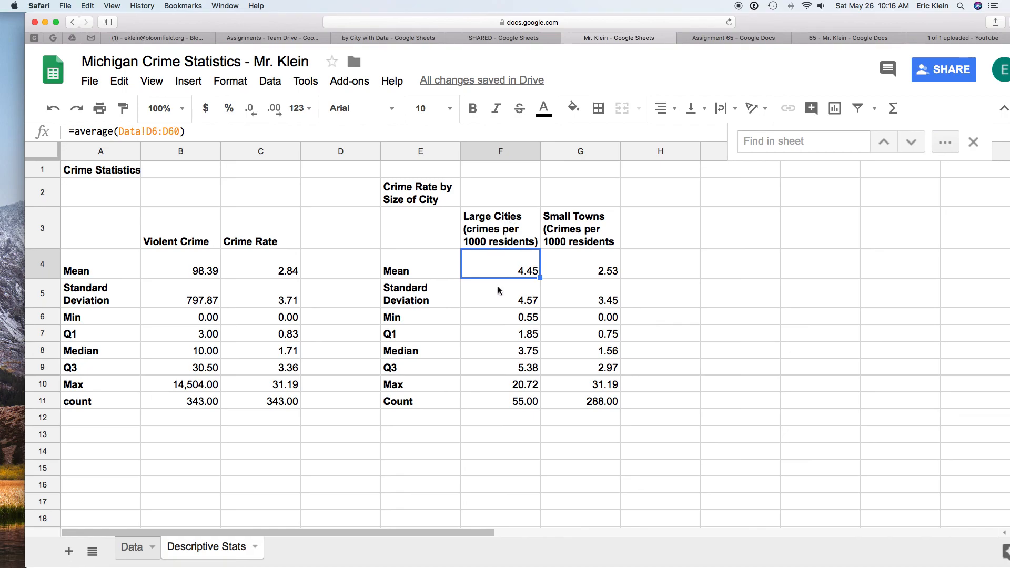
scroll(265, 431, down, 1)
scroll(264, 432, right, 1)
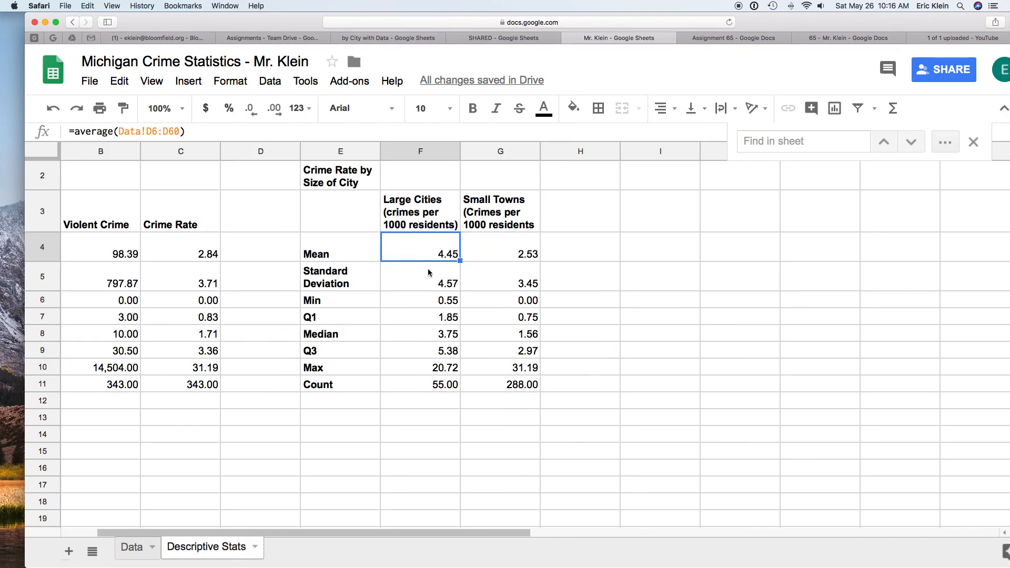